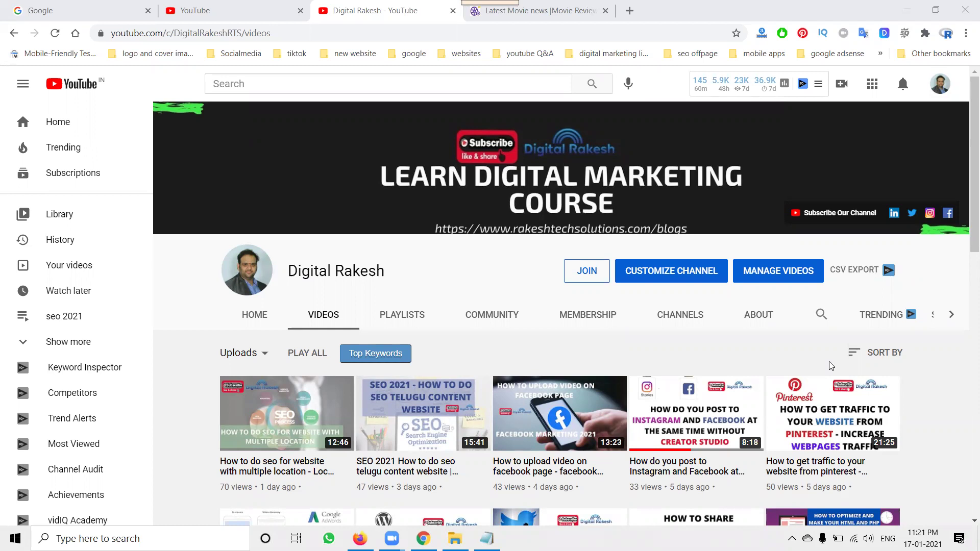
# Open the tollycinenews.com home page and look over the ads placed on it
pyautogui.click(536, 10)
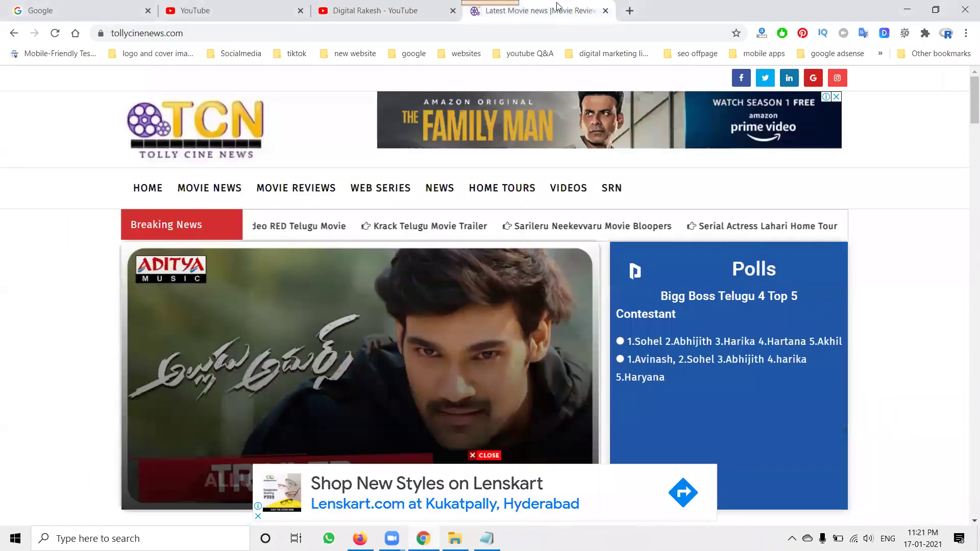
pyautogui.scroll(-7, 615, 254)
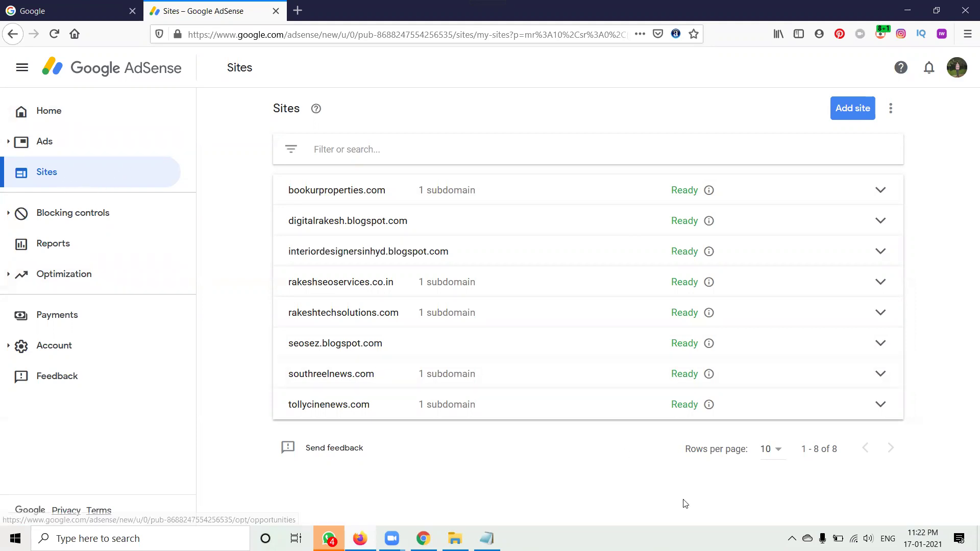
pyautogui.hotkey('alt', 'Tab')
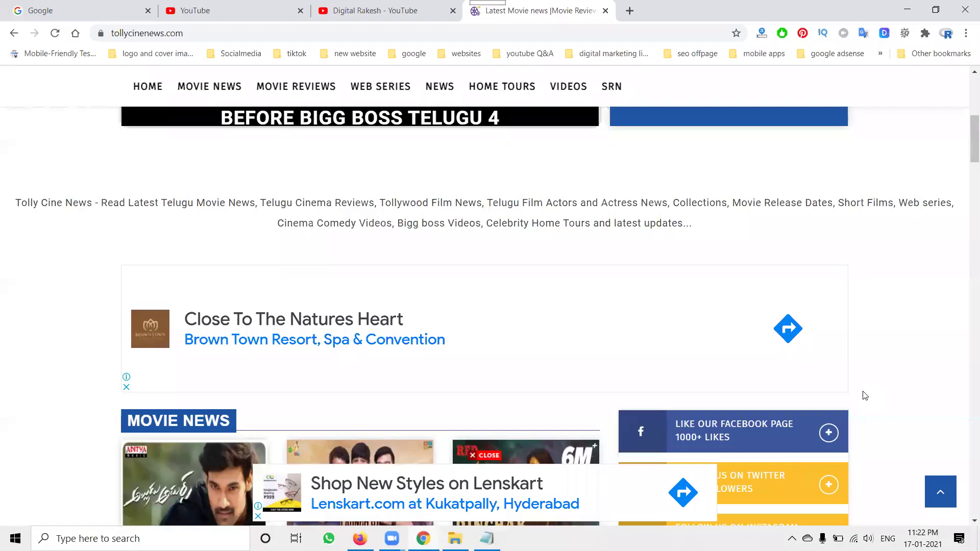
pyautogui.scroll(-1, 388, 462)
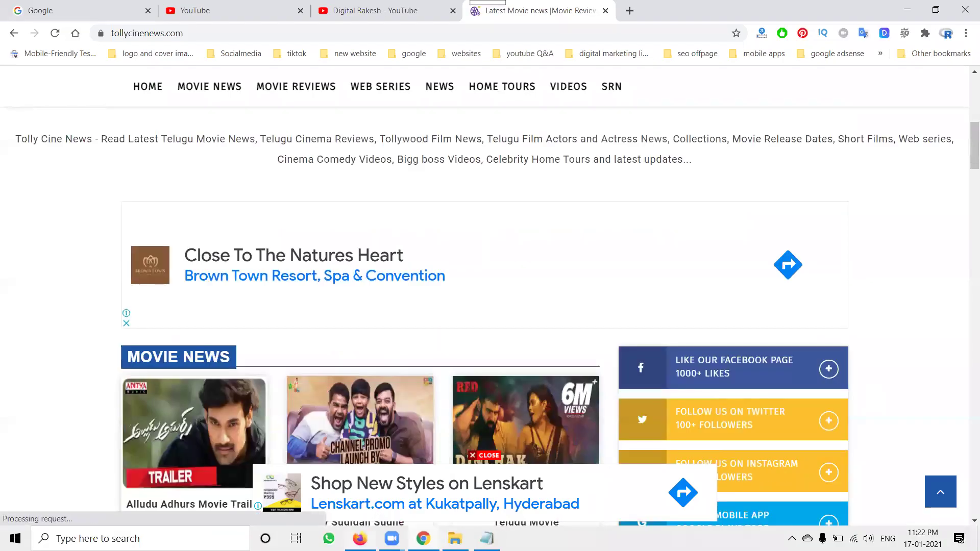
# Switch to Google AdSense and show the details of tollycinenews.com from the list of sites
pyautogui.hotkey('alt', 'Tab')
pyautogui.click(320, 406)
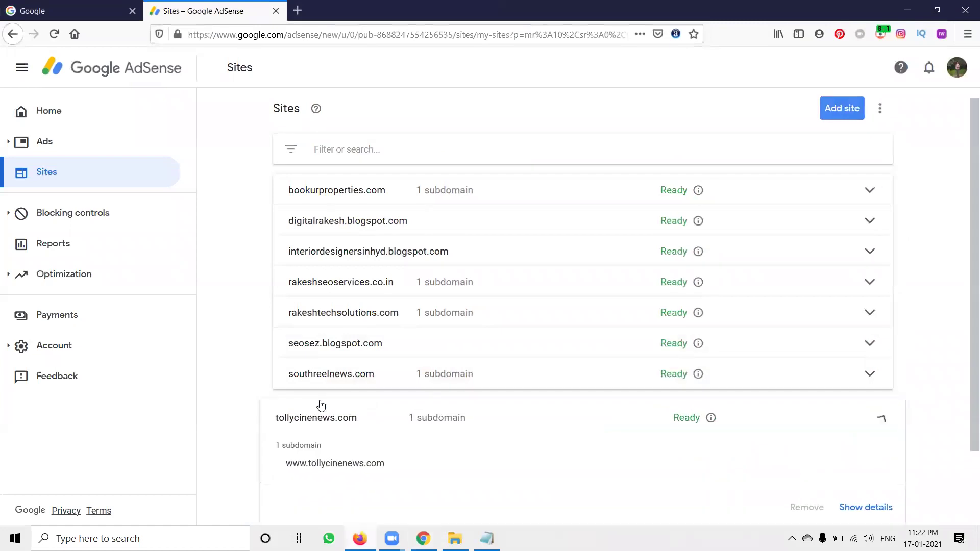
pyautogui.scroll(-2, 256, 322)
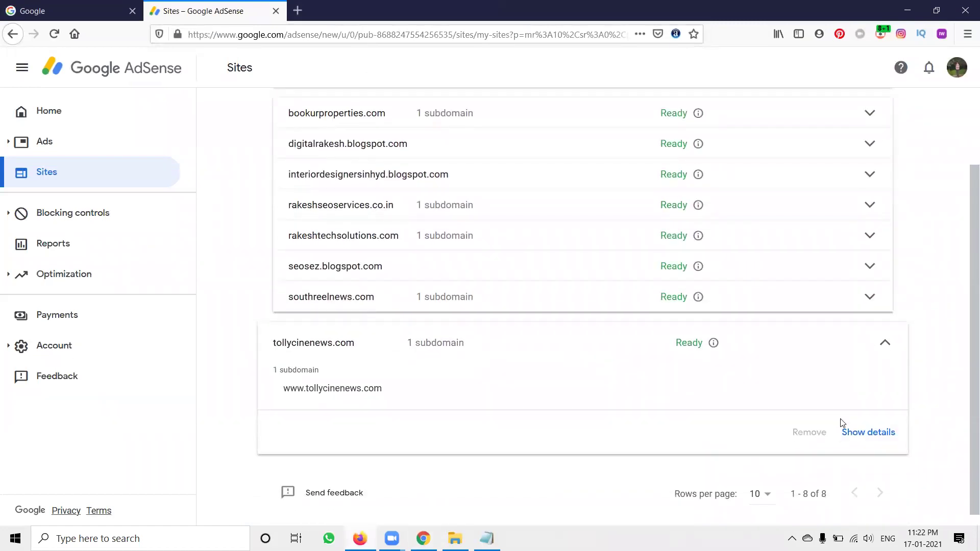
pyautogui.click(859, 435)
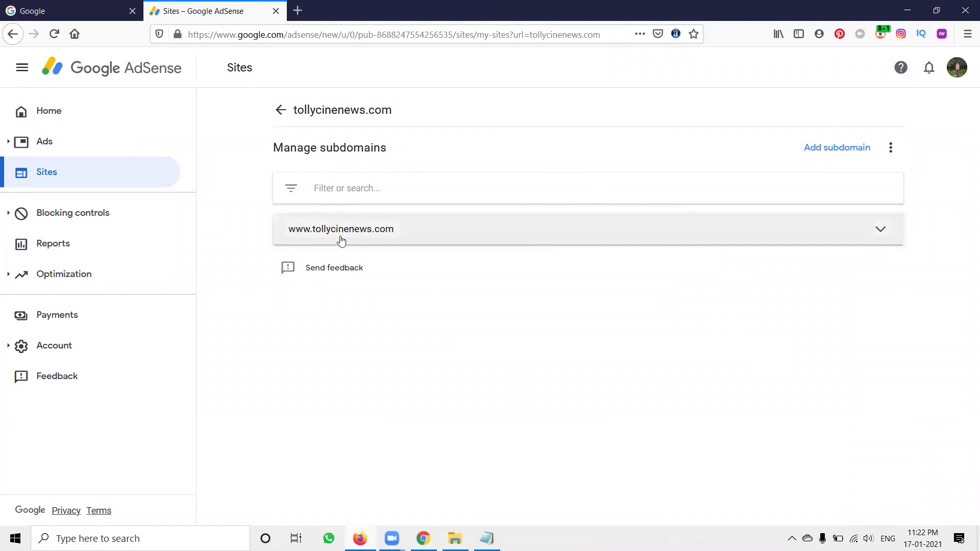
# Go to the Ads overview by site and open the ad settings of tollycinenews.com for editing
pyautogui.click(38, 143)
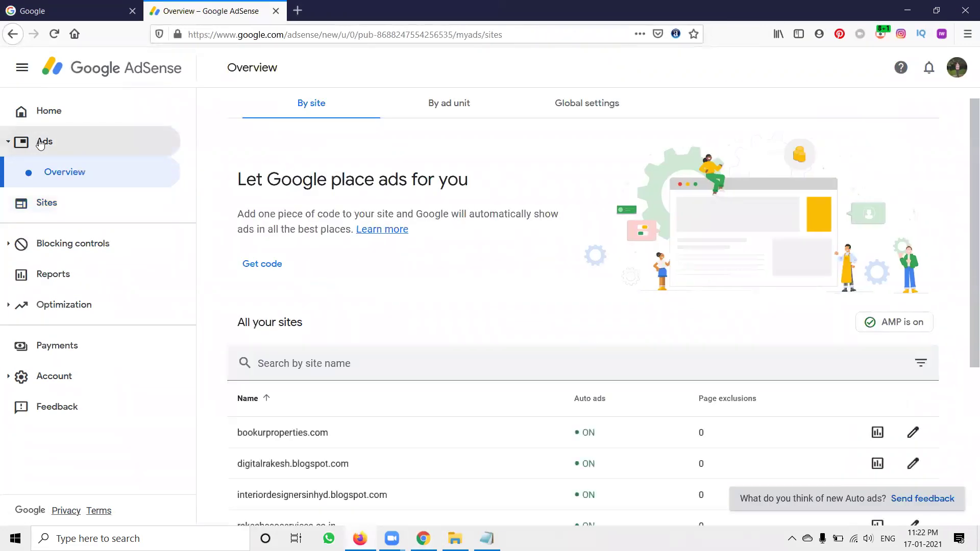
pyautogui.scroll(-4, 450, 299)
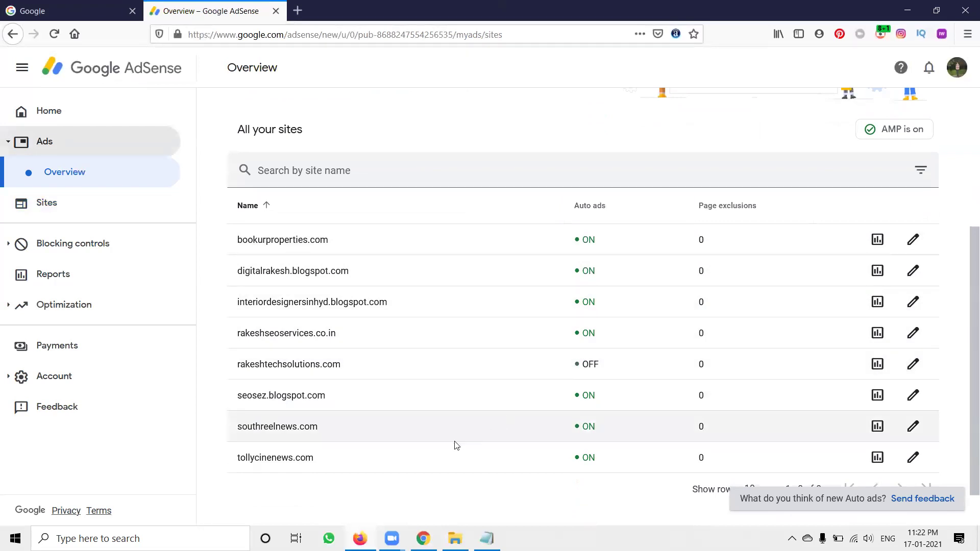
pyautogui.scroll(-1, 405, 459)
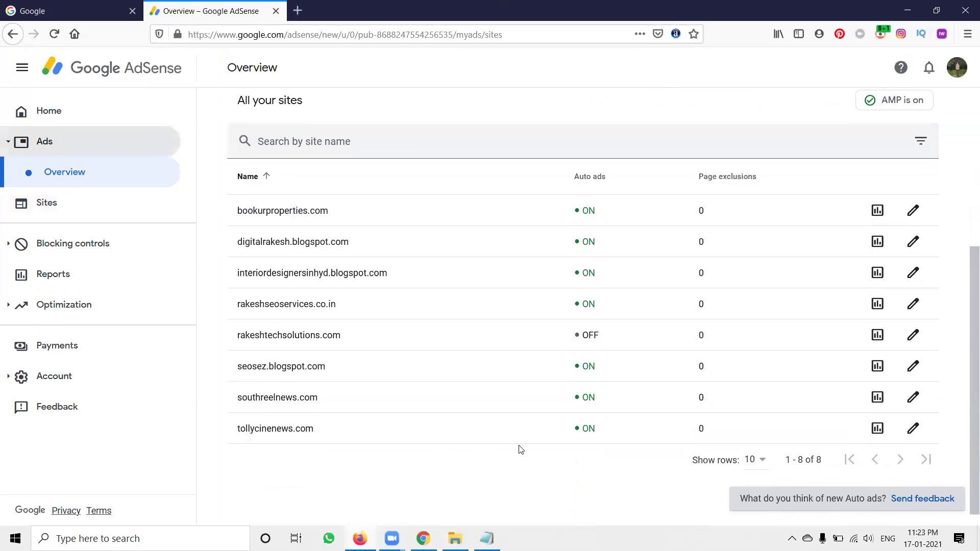
pyautogui.doubleClick(587, 428)
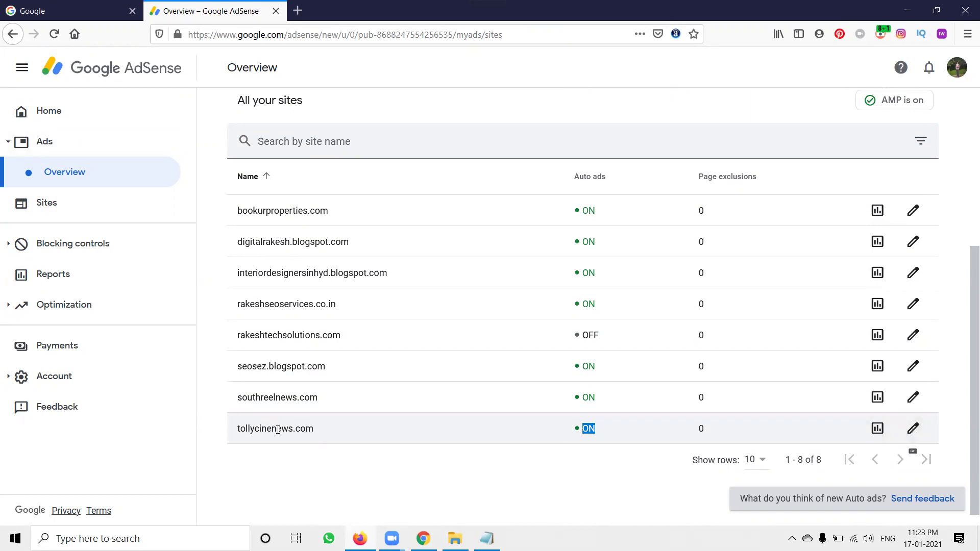
pyautogui.click(918, 432)
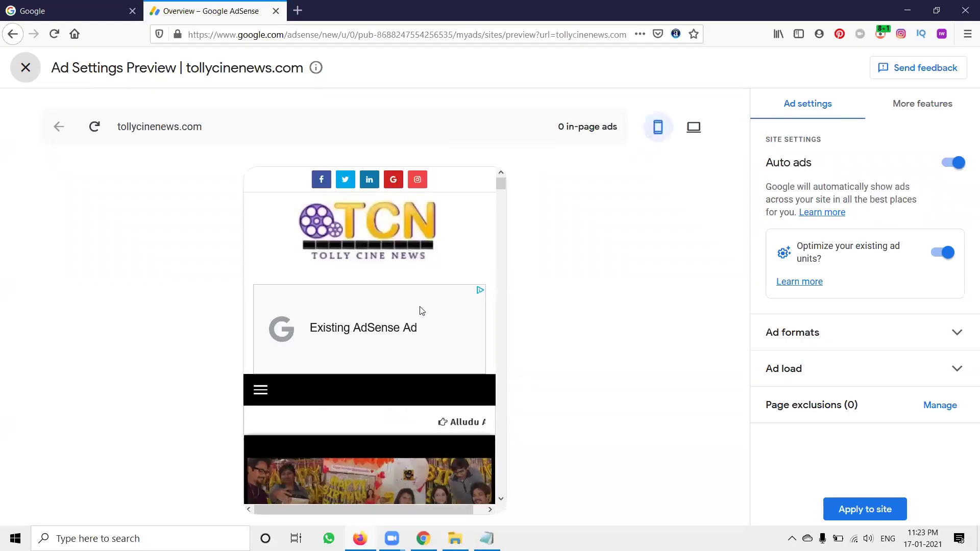
# Examine the ad placements in the mobile preview and change the preview to desktop
pyautogui.scroll(-5, 379, 271)
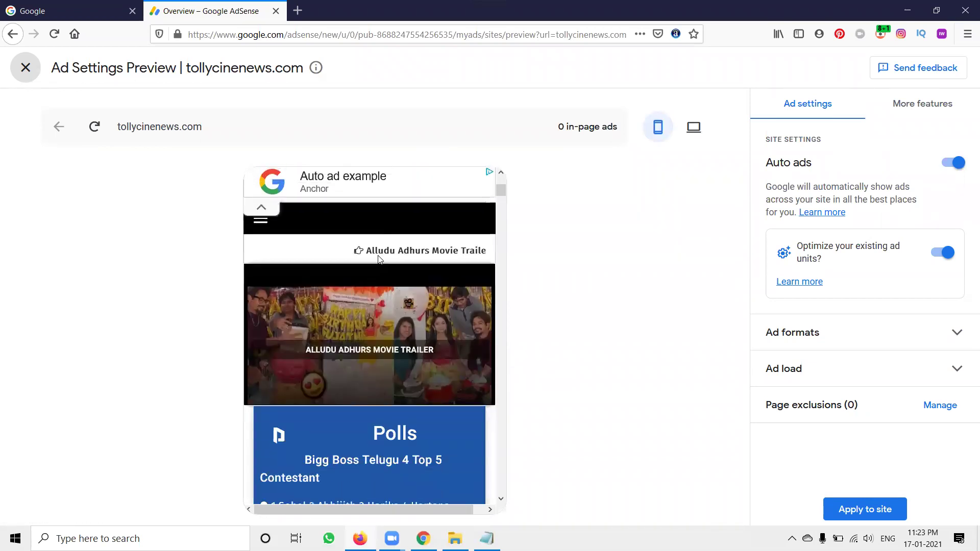
pyautogui.scroll(-6, 377, 255)
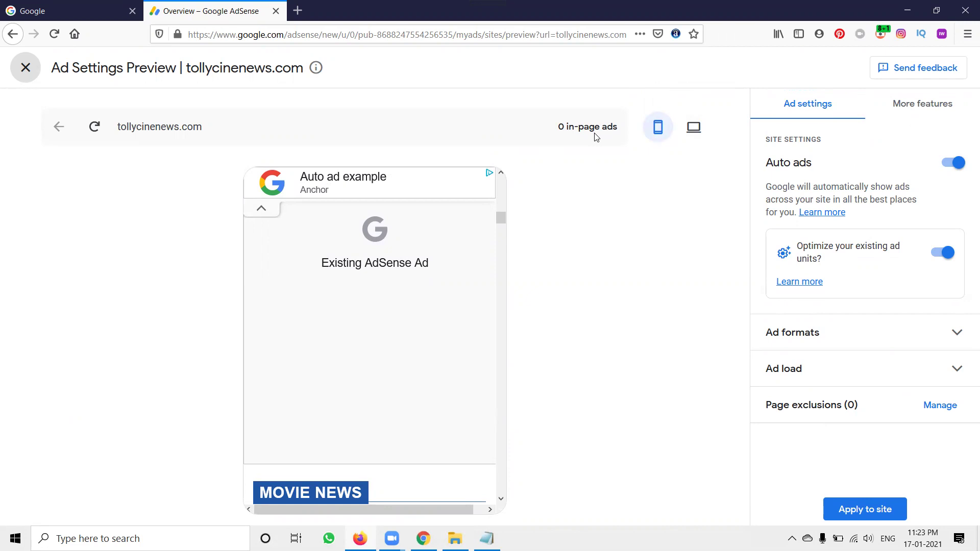
pyautogui.click(687, 138)
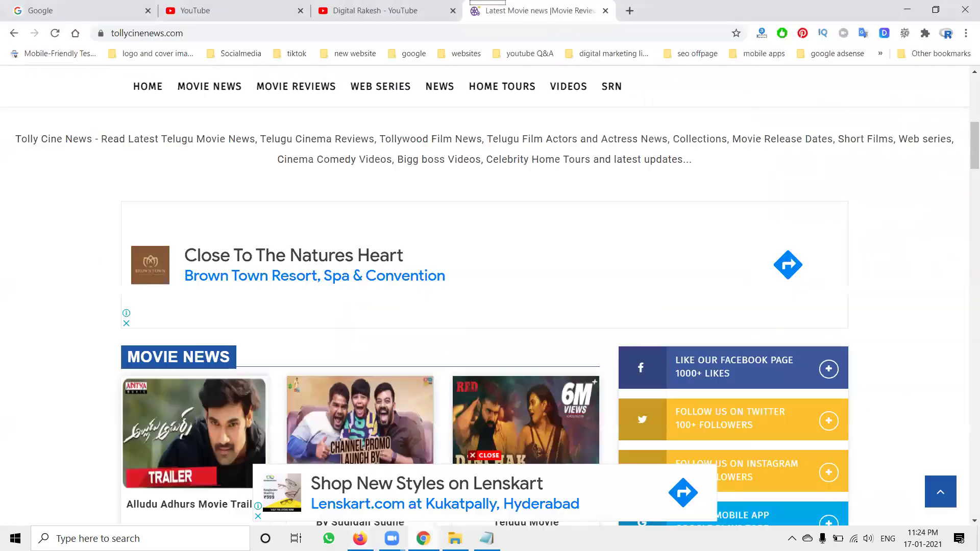
# Examine the live tollycinenews.com page in Chrome for its ad placements and return to the AdSense ad settings preview
pyautogui.click(423, 538)
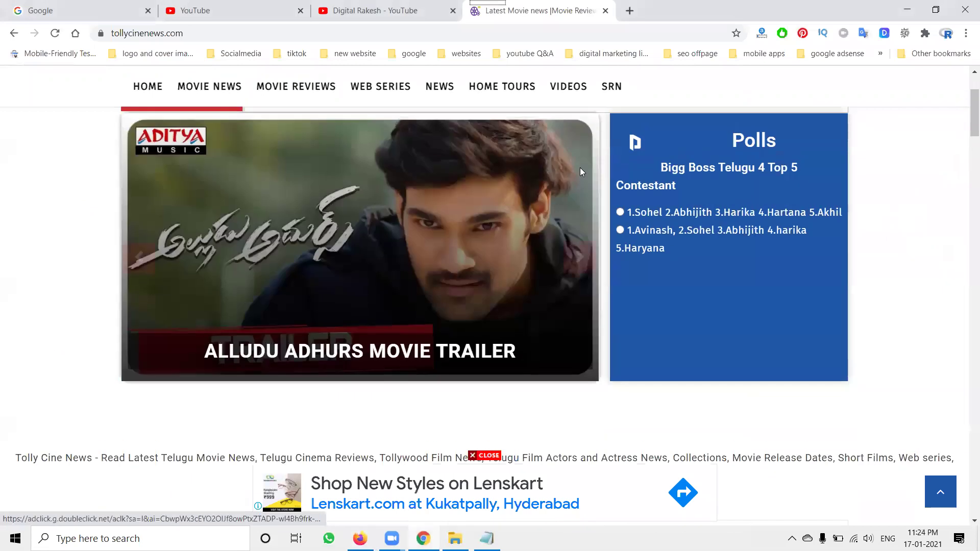
pyautogui.scroll(3, 580, 171)
pyautogui.scroll(-4, 526, 177)
pyautogui.scroll(-5, 528, 197)
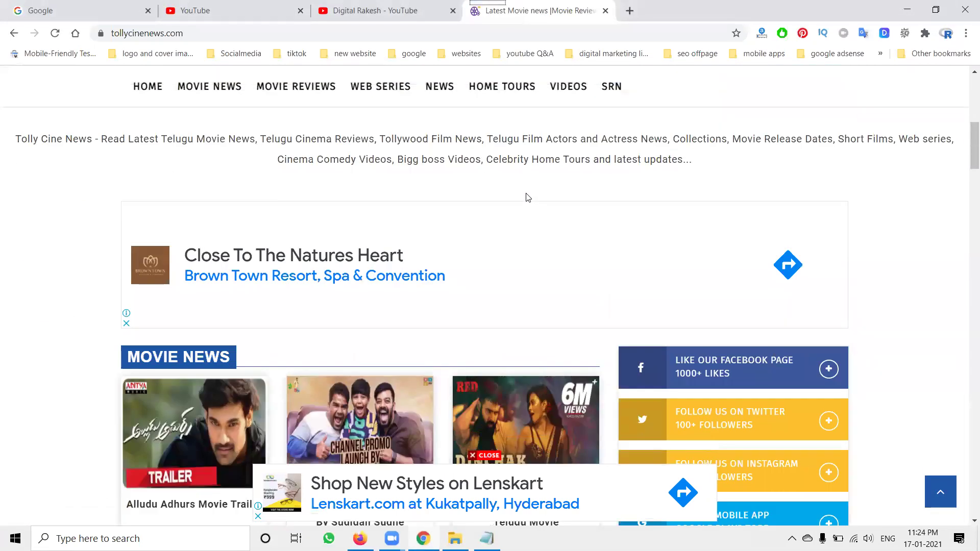
pyautogui.hotkey('alt', 'Tab')
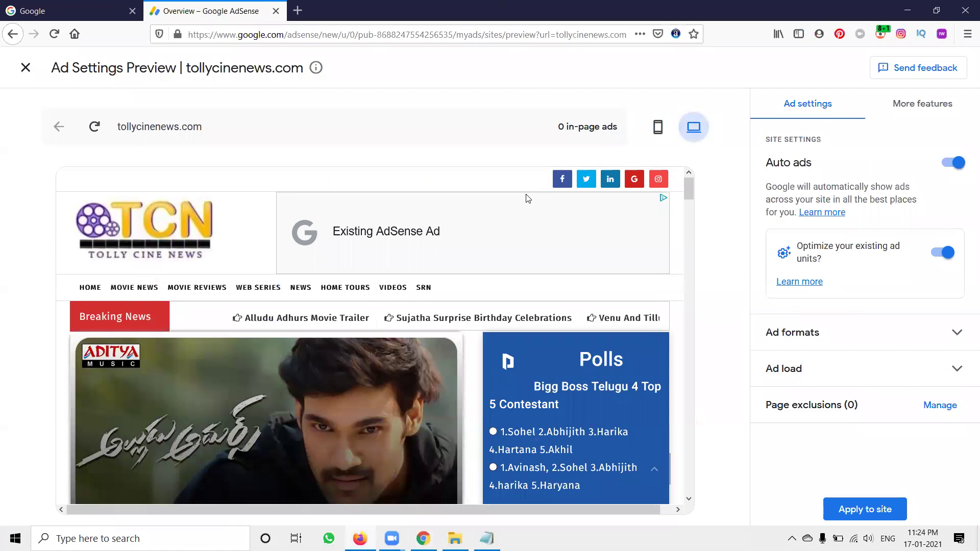
# Check the More features settings, then expand Ad formats and review the in-page, matched content, anchor and vignette ad options
pyautogui.click(901, 104)
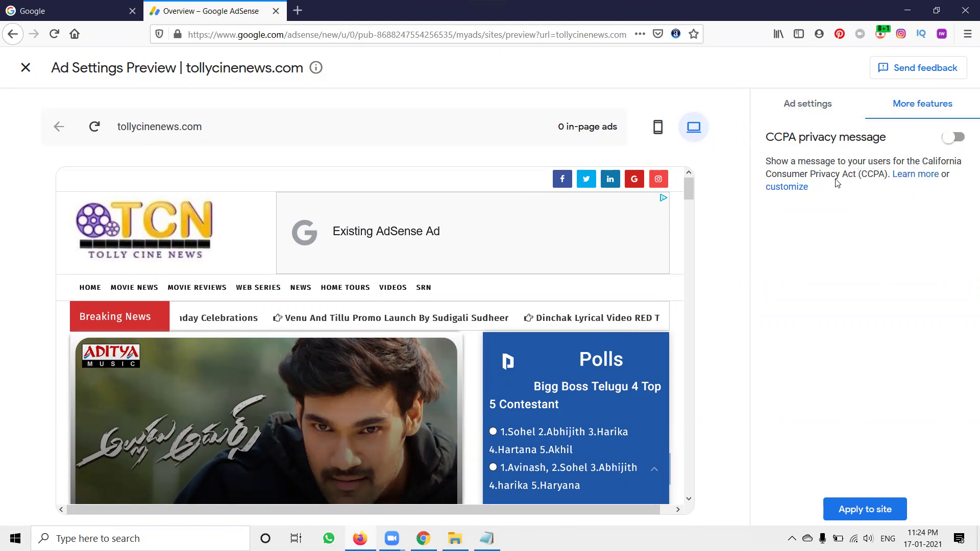
pyautogui.click(800, 119)
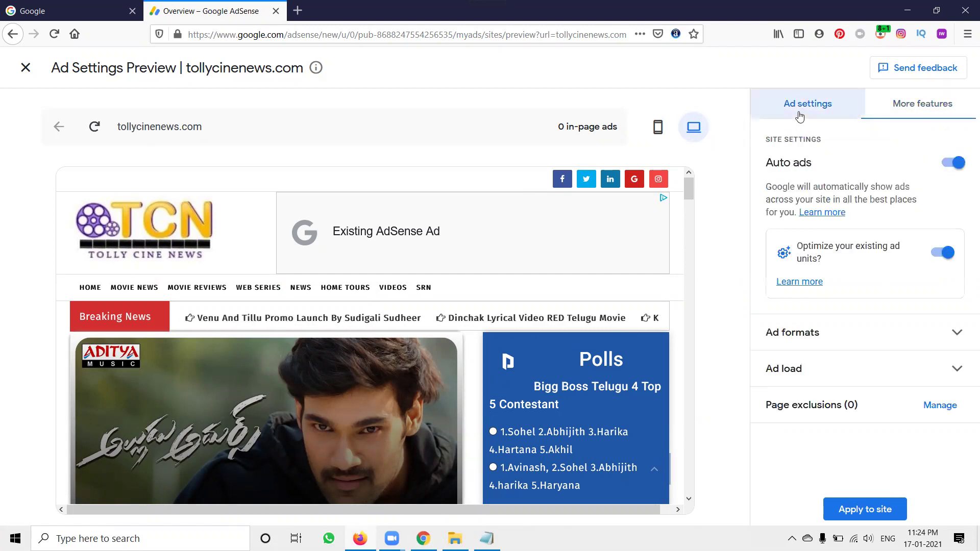
pyautogui.click(806, 329)
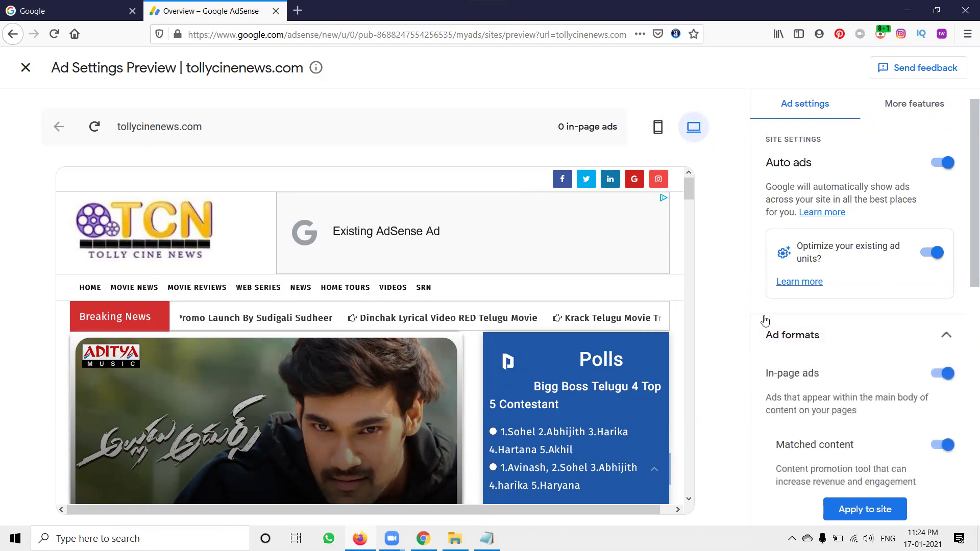
pyautogui.scroll(-3, 783, 266)
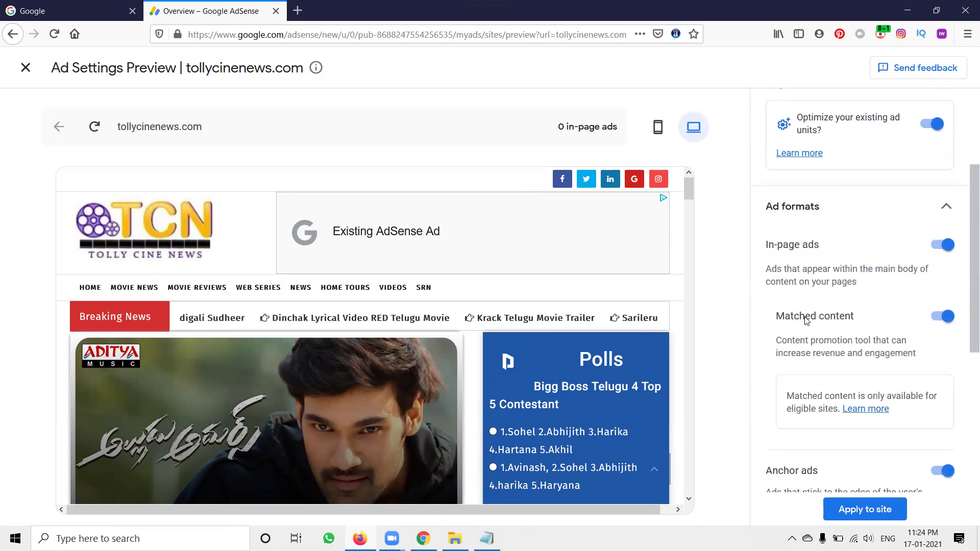
pyautogui.scroll(-3, 811, 332)
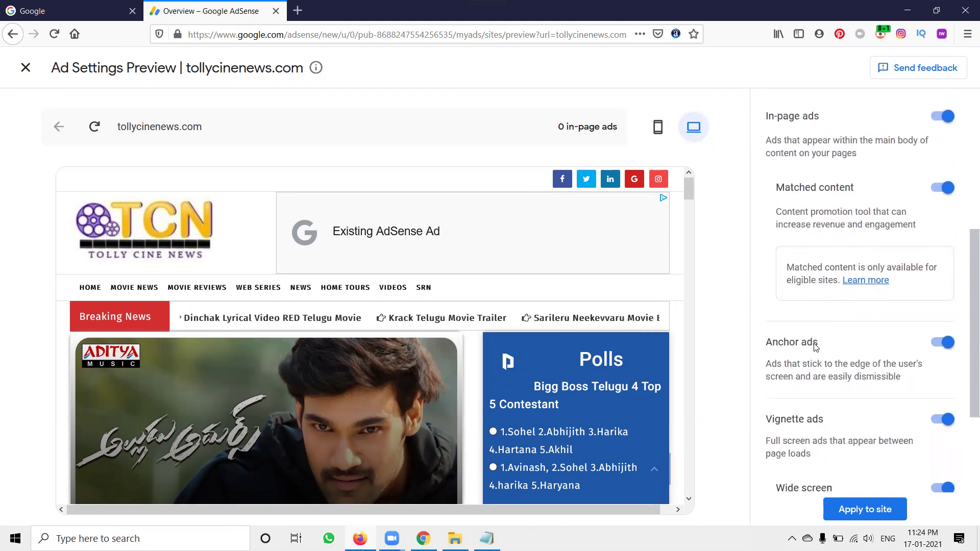
pyautogui.scroll(-3, 807, 346)
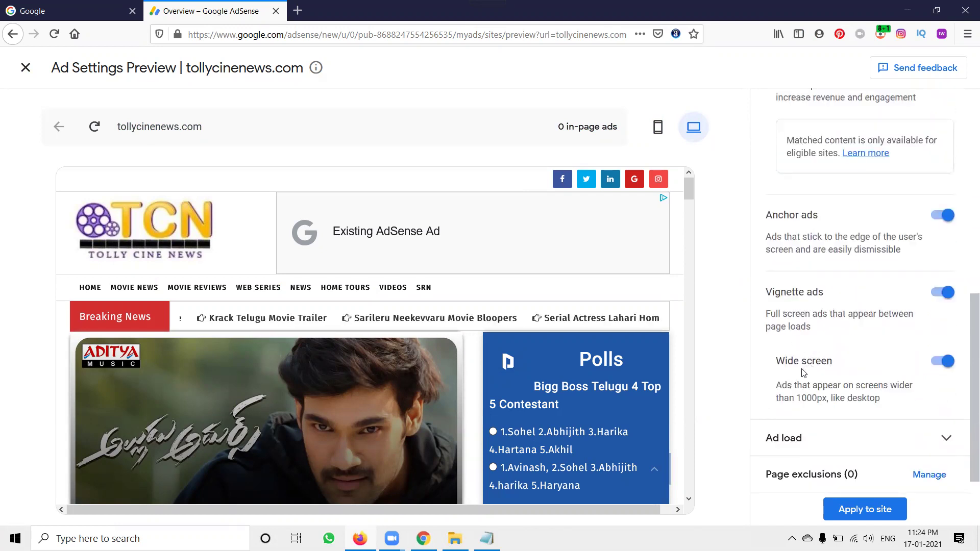
# Expand the Ad load setting and go over the ad format options once more
pyautogui.click(809, 437)
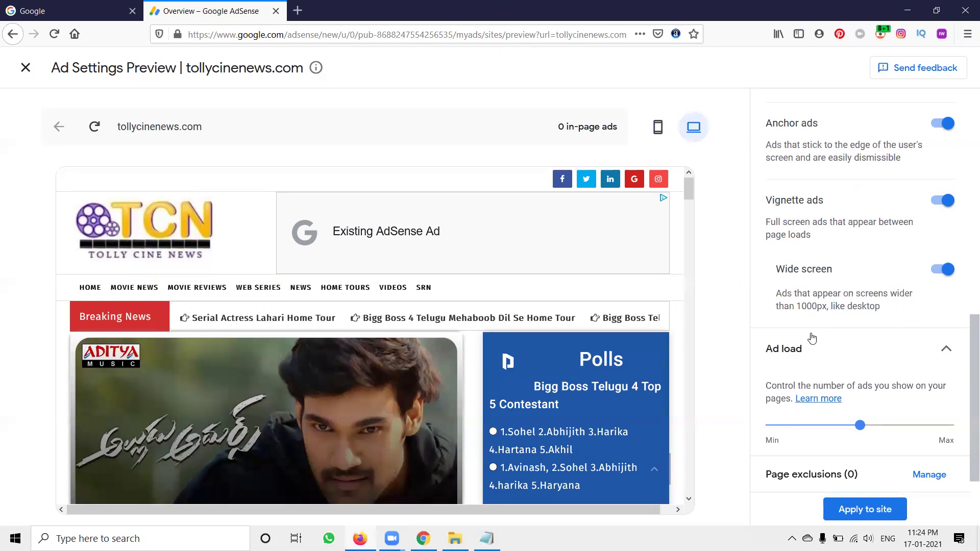
pyautogui.scroll(3, 793, 261)
pyautogui.scroll(2, 792, 260)
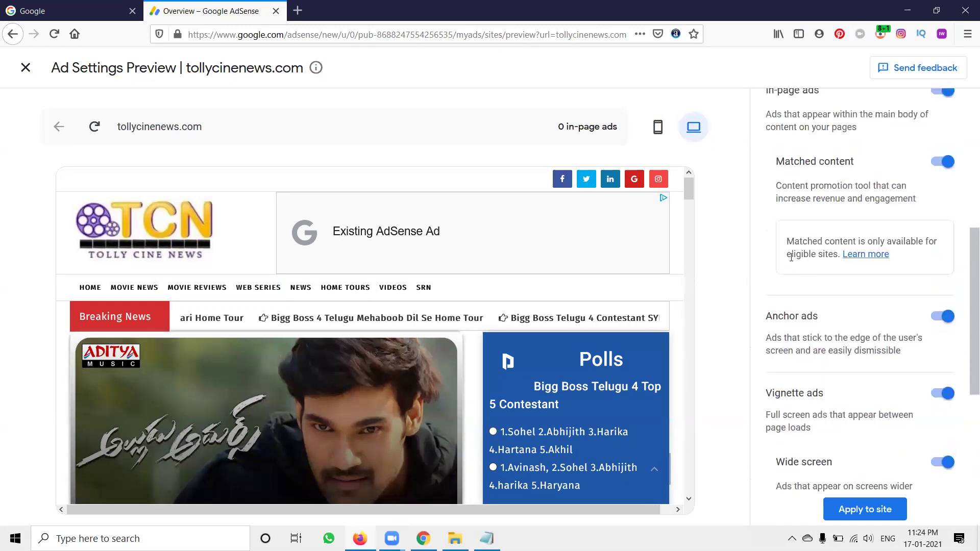
pyautogui.scroll(2, 794, 180)
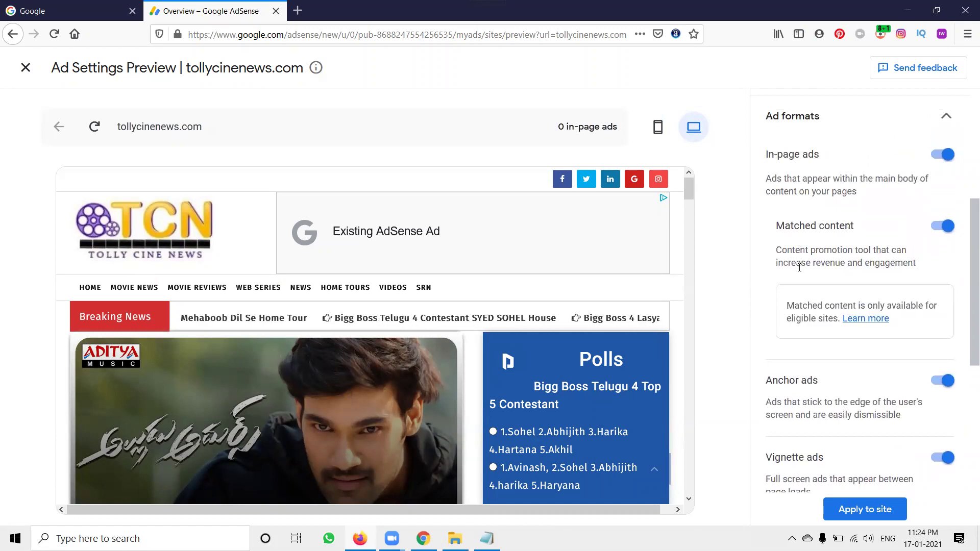
pyautogui.scroll(-2, 800, 267)
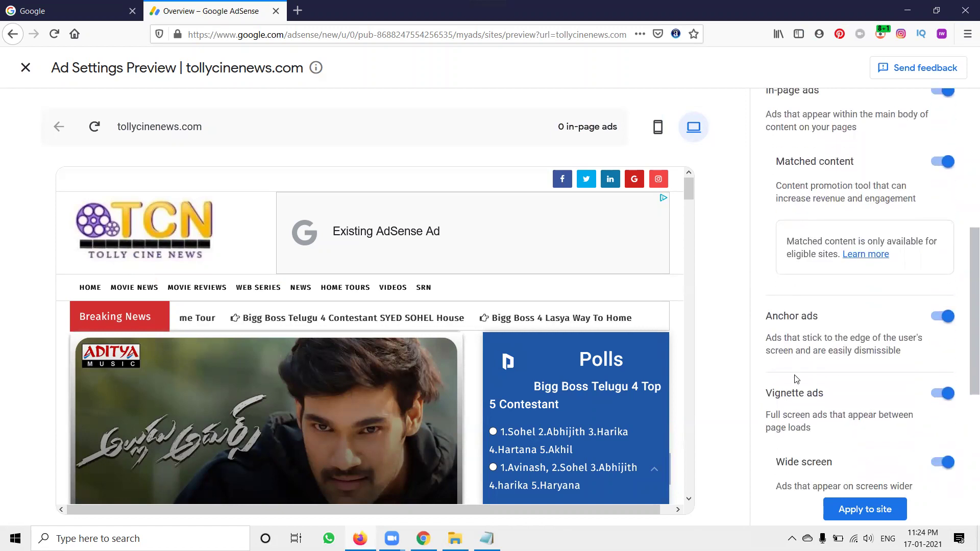
pyautogui.scroll(-4, 797, 379)
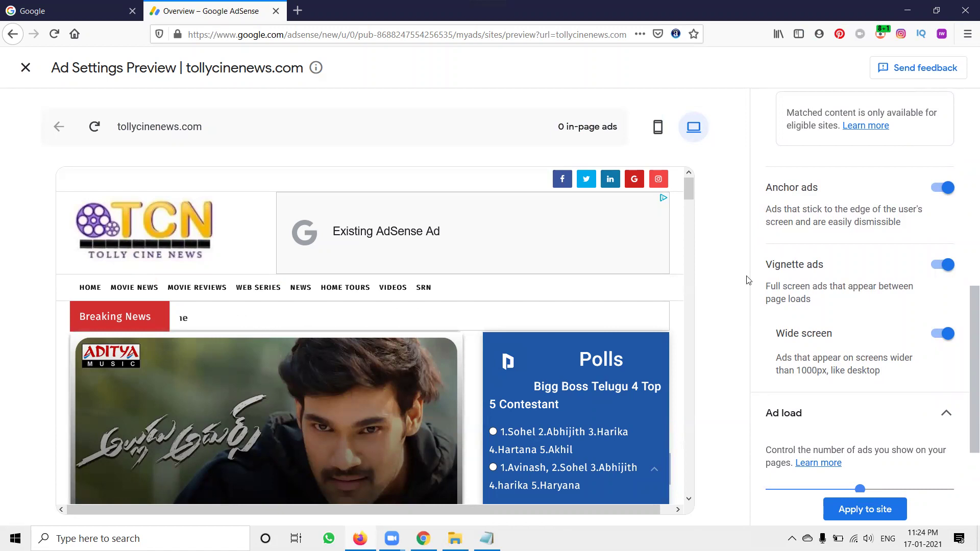
# Change the preview to mobile, recheck the ad settings and apply them to tollycinenews.com
pyautogui.click(657, 126)
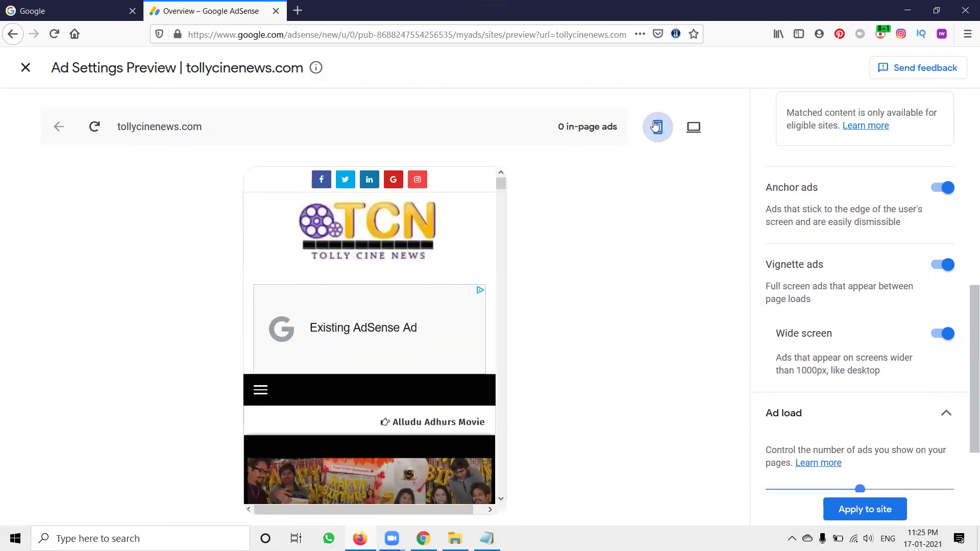
pyautogui.scroll(1, 816, 299)
pyautogui.scroll(4, 816, 299)
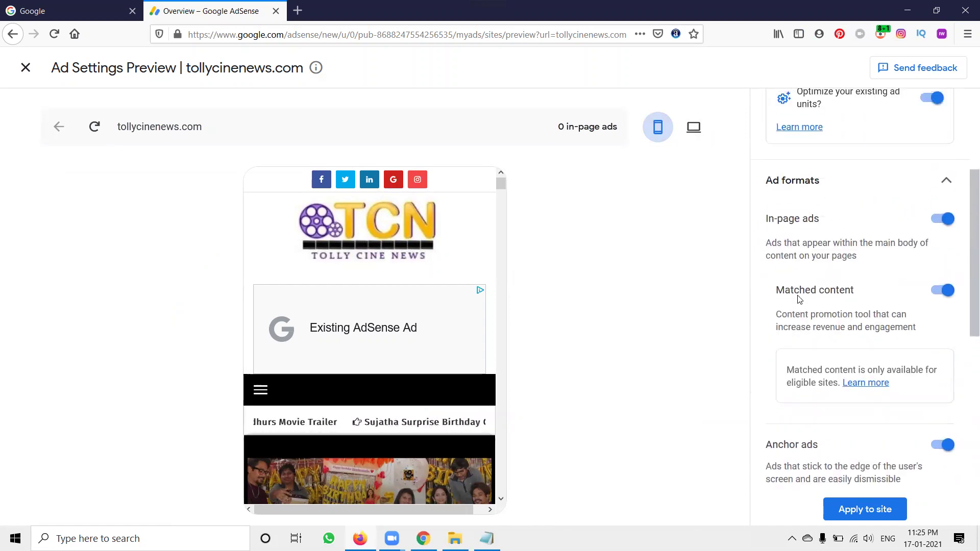
pyautogui.scroll(-3, 800, 299)
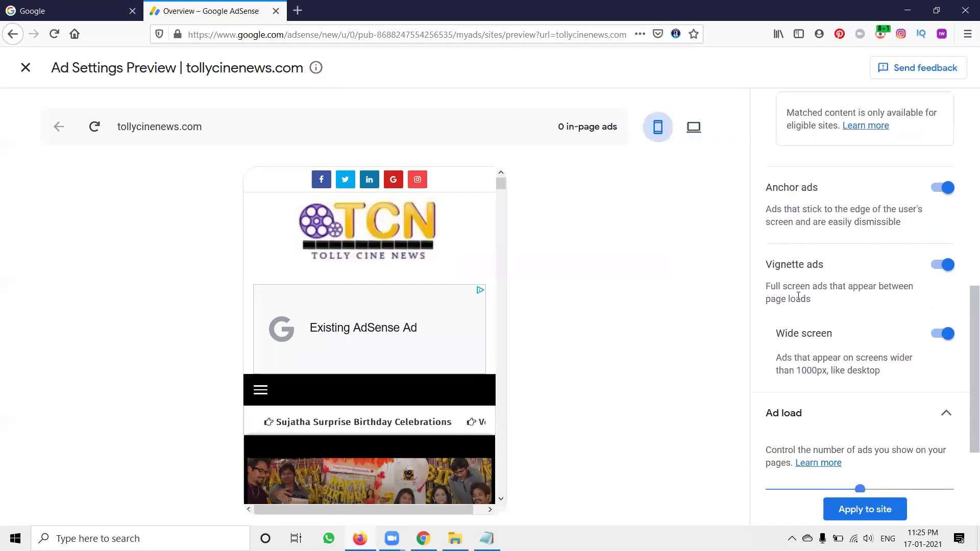
pyautogui.scroll(-2, 798, 296)
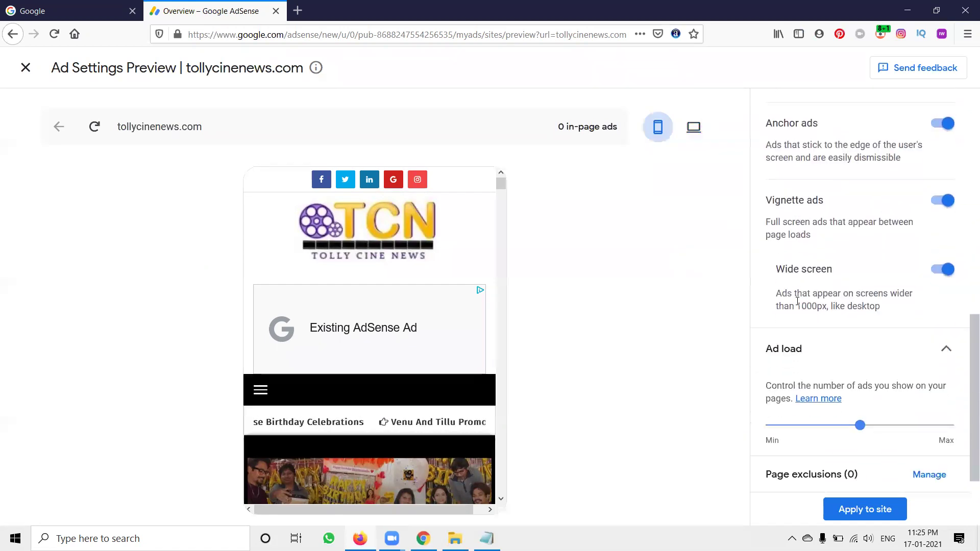
pyautogui.scroll(10, 798, 301)
pyautogui.scroll(3, 794, 303)
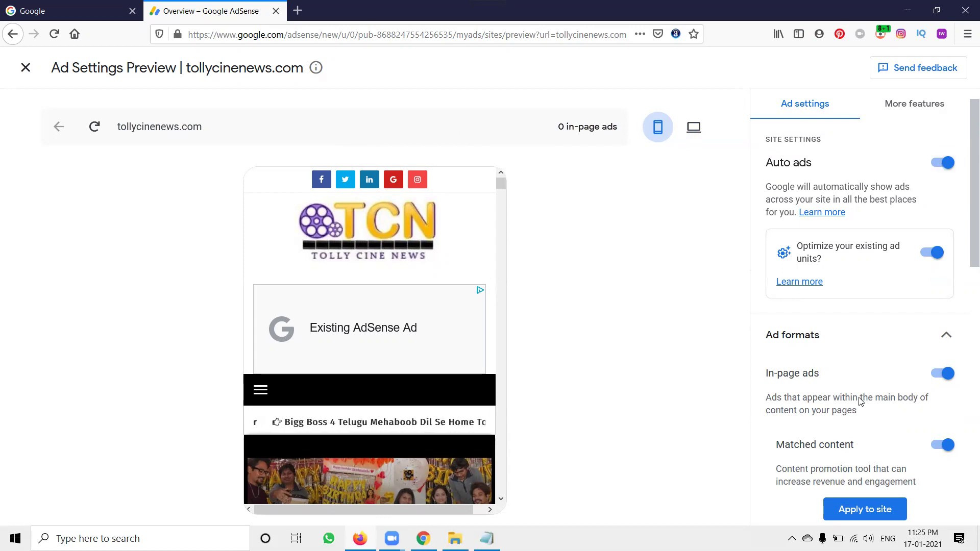
pyautogui.click(843, 510)
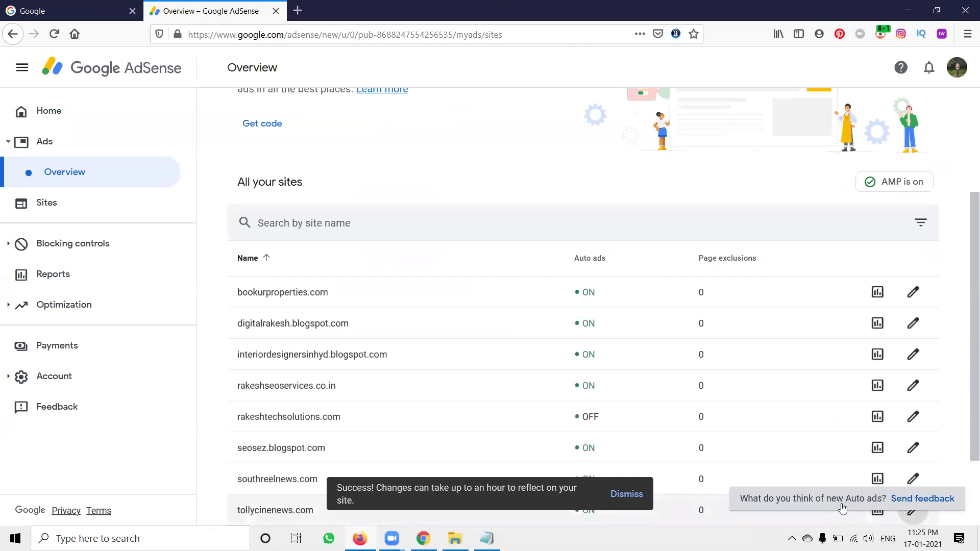
# Open the ad settings of rakeshtechsolutions.com to check its Auto ads switch, and return to the ads overview
pyautogui.scroll(-1, 664, 384)
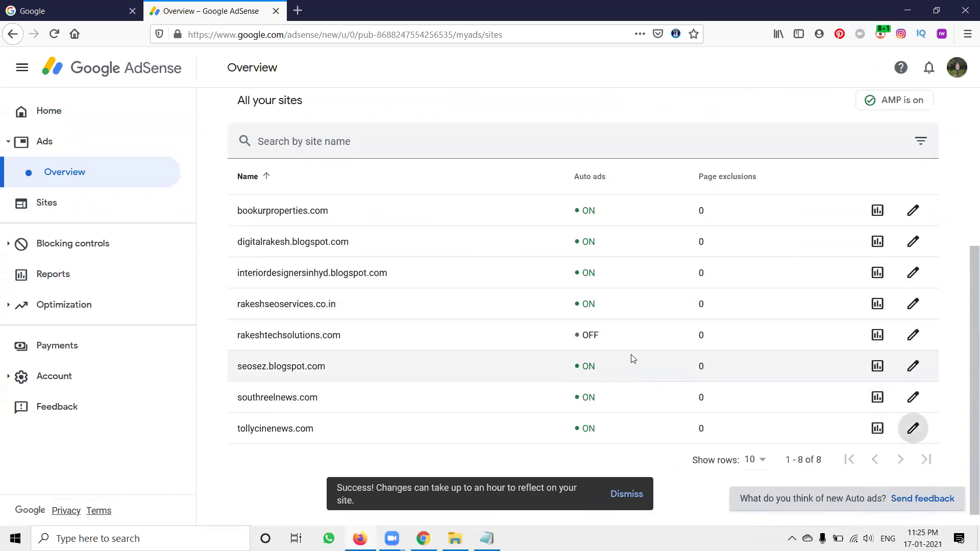
pyautogui.click(911, 337)
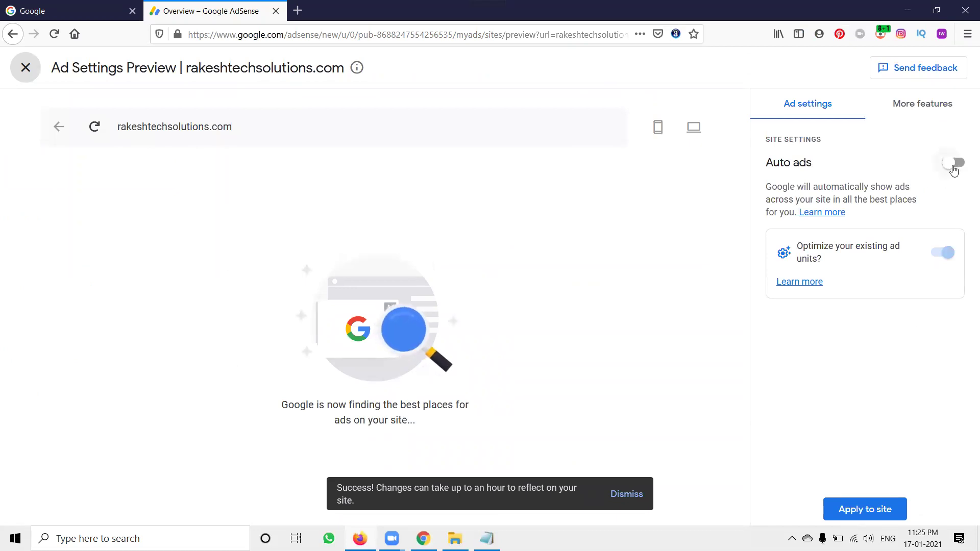
pyautogui.click(26, 67)
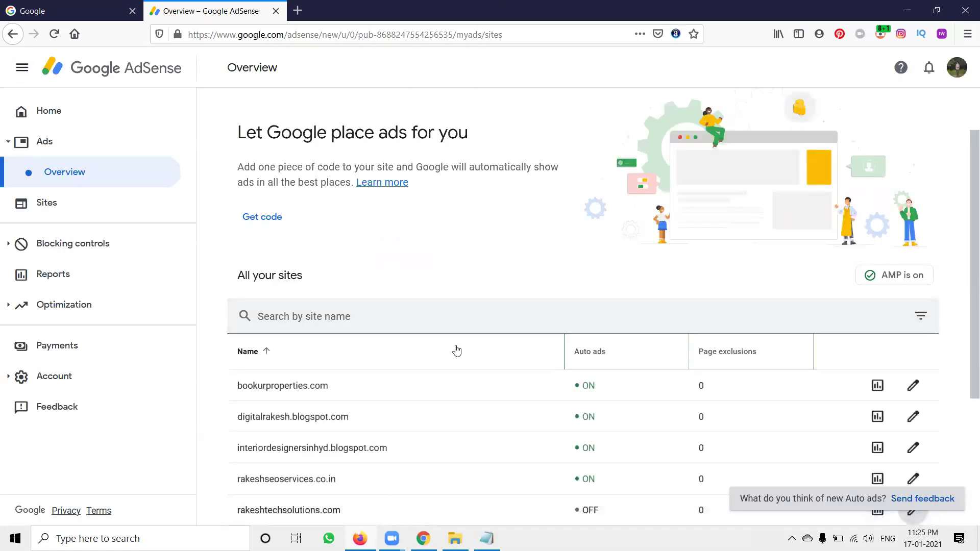
# Open the tollycinenews.com performance report and go through the introductory tour of the new reports to its end
pyautogui.scroll(-3, 456, 348)
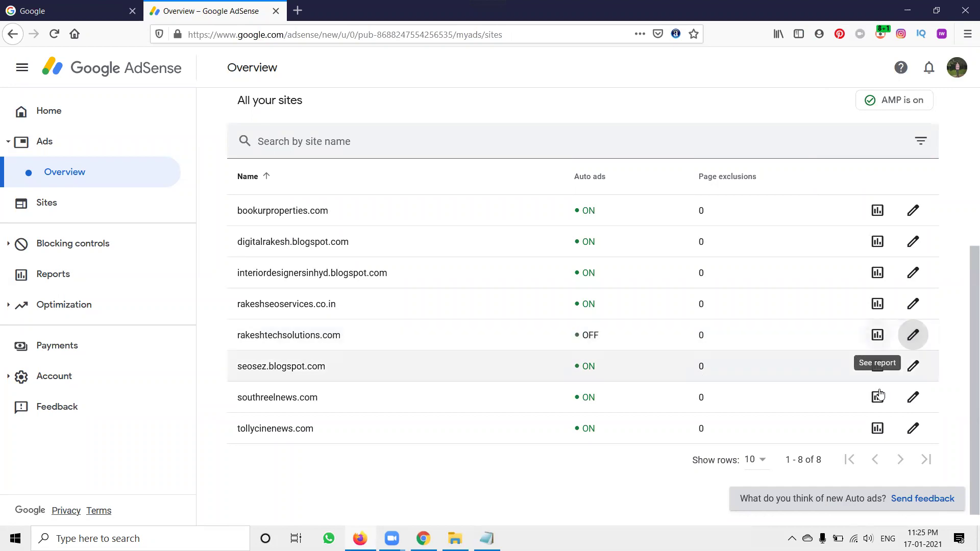
pyautogui.click(877, 431)
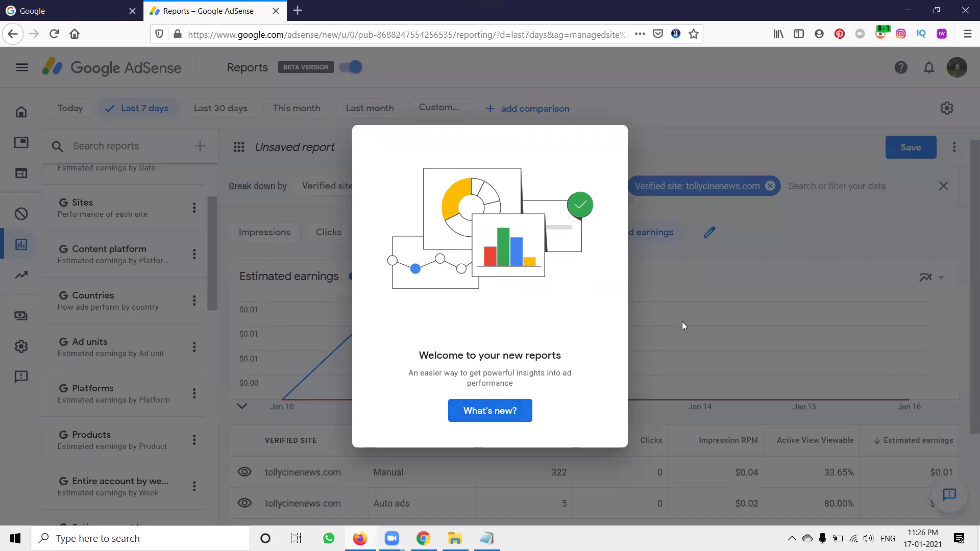
pyautogui.click(505, 410)
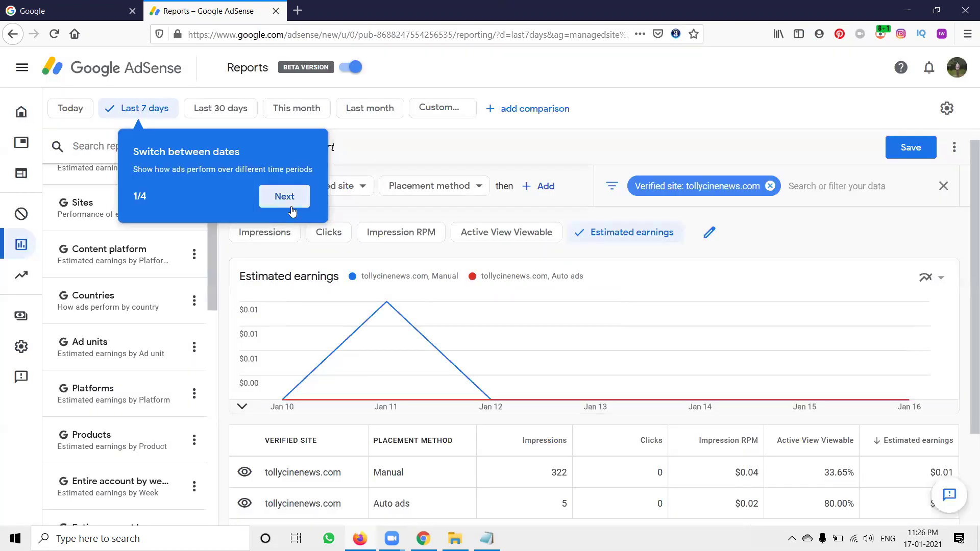
pyautogui.click(293, 196)
pyautogui.click(397, 229)
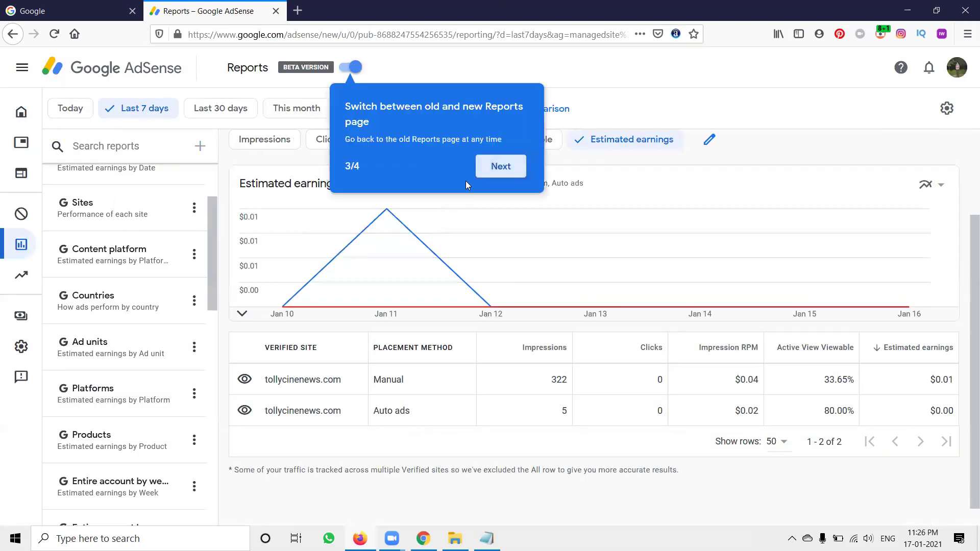
pyautogui.click(488, 175)
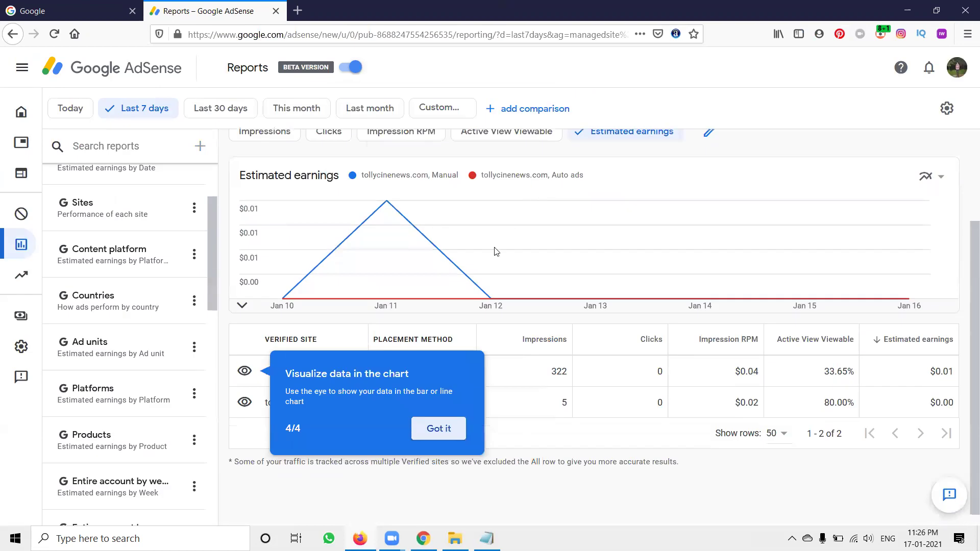
pyautogui.click(437, 428)
# View the list of sites in the account and return to the ads overview
pyautogui.moveTo(38, 153)
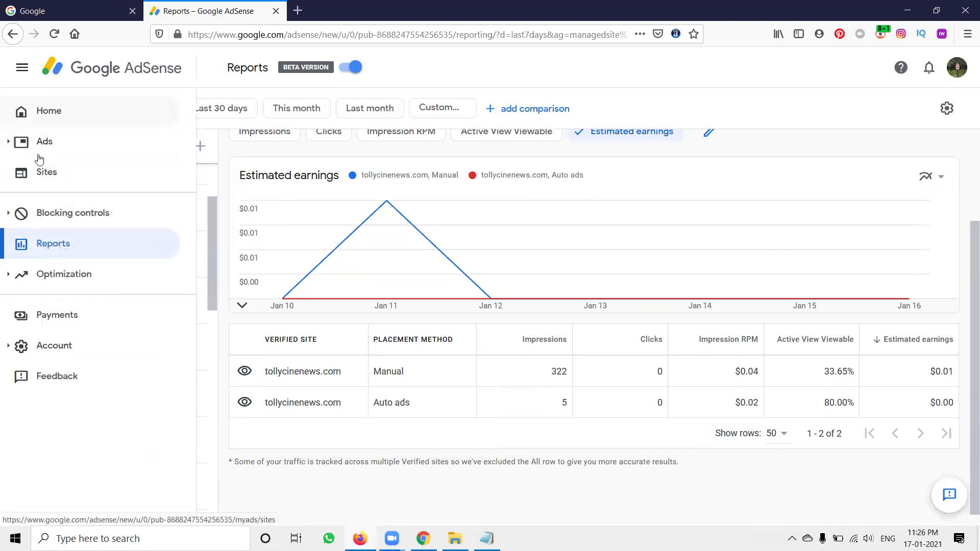
pyautogui.click(43, 172)
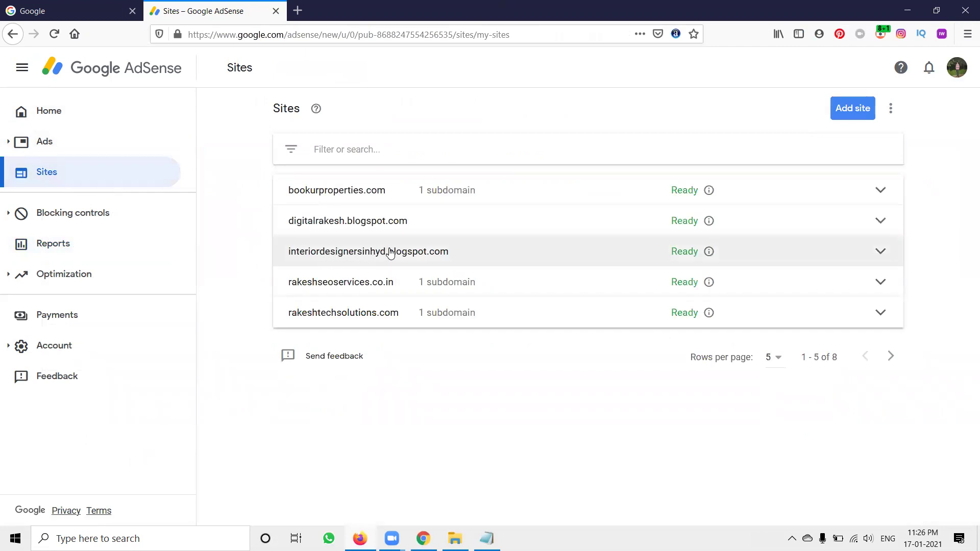
pyautogui.click(98, 153)
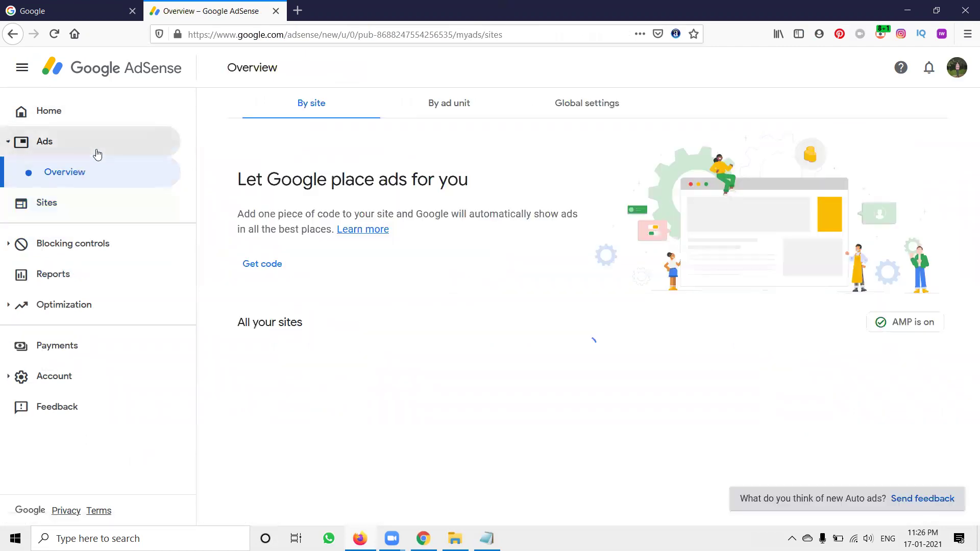
# Reopen the tollycinenews.com ad settings and review the expanded Ad formats and Ad load options
pyautogui.scroll(-3, 388, 279)
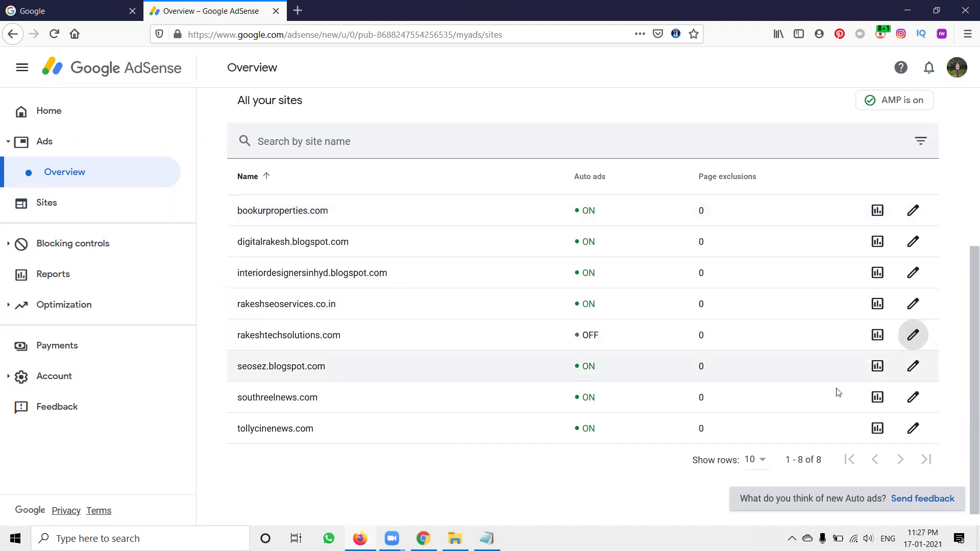
pyautogui.click(913, 429)
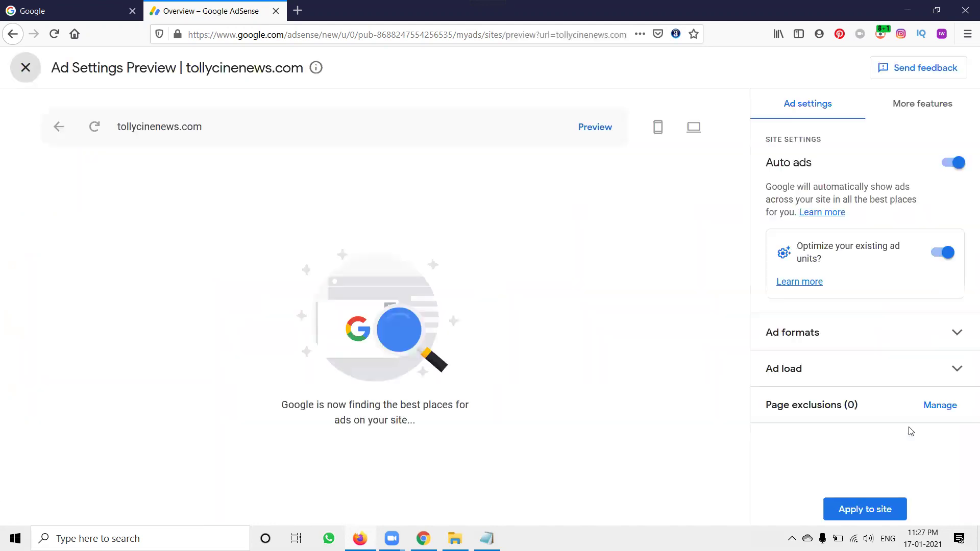
pyautogui.click(812, 334)
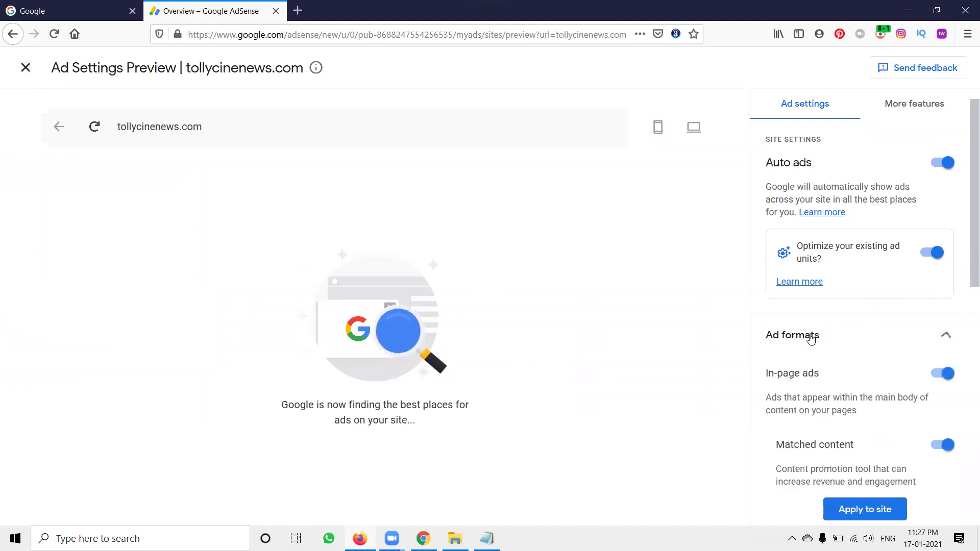
pyautogui.scroll(-4, 812, 337)
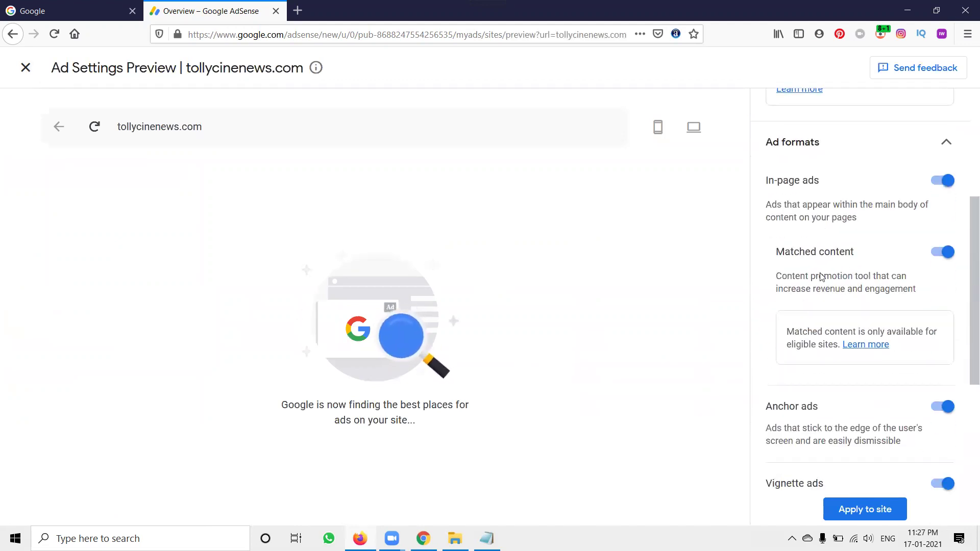
pyautogui.scroll(-2, 801, 380)
pyautogui.scroll(-1, 800, 381)
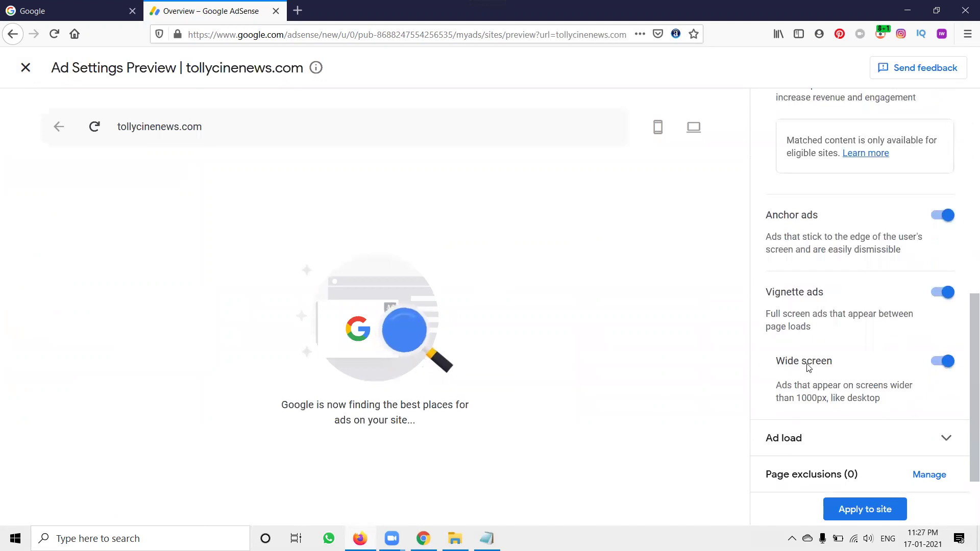
pyautogui.click(814, 436)
pyautogui.scroll(-2, 816, 381)
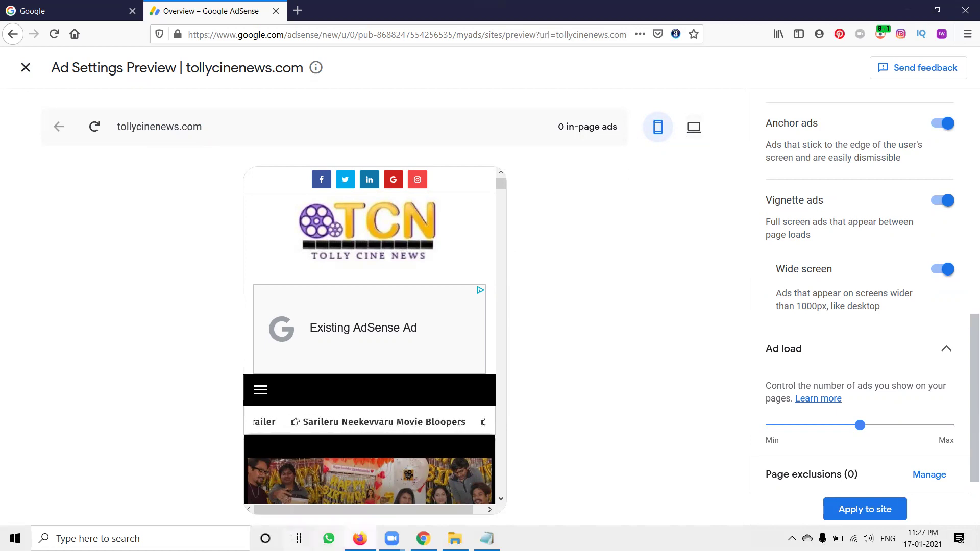
# Switch to Chrome and show the YouTube channel's videos page
pyautogui.hotkey('alt', 'Tab')
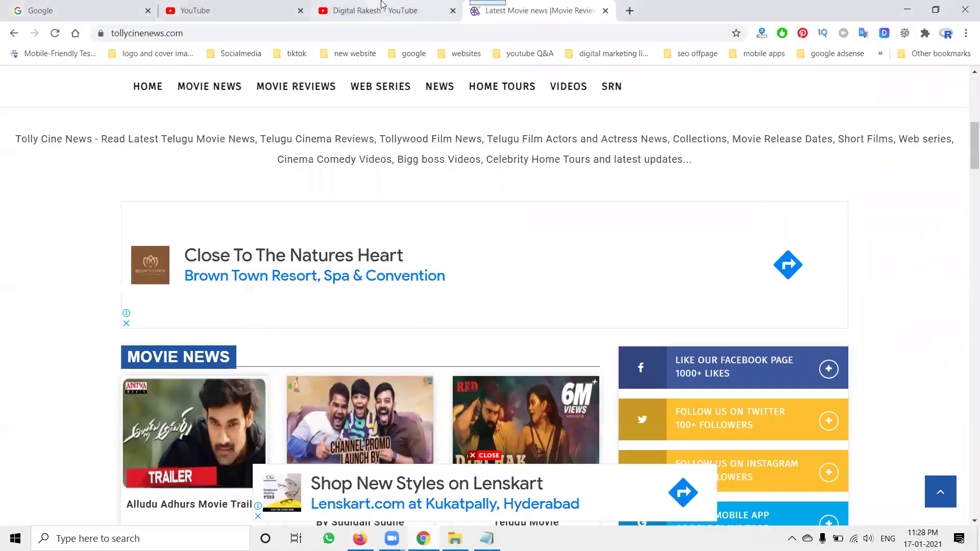
pyautogui.click(382, 6)
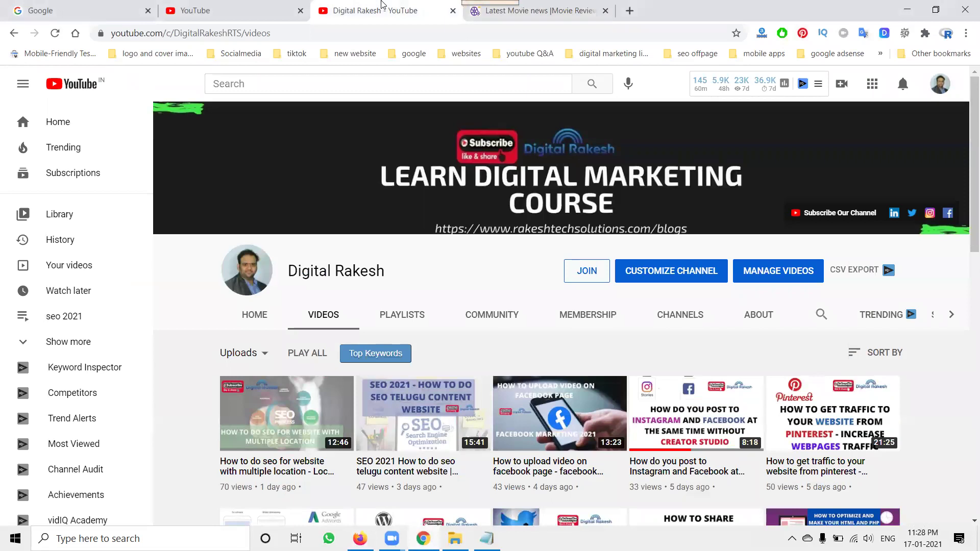